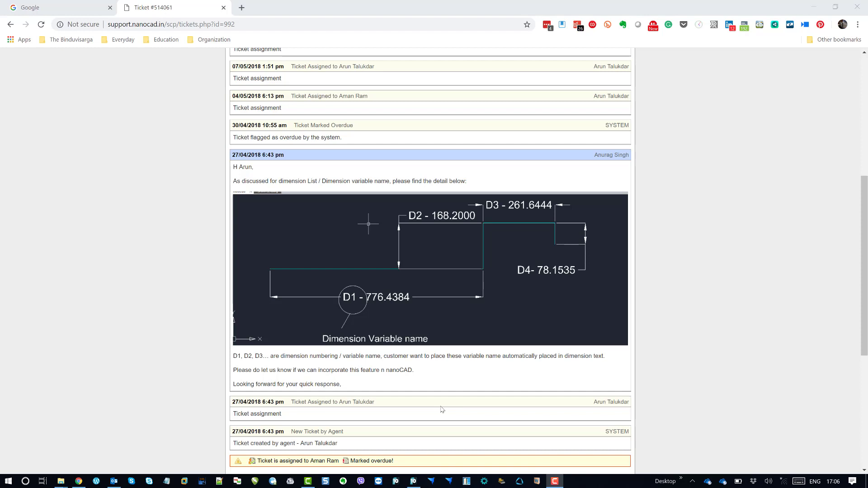
Check the nanoCAD version under Help > About, then choose List of Linear Dimension.dwg to open
{"action": "left_click", "coordinate": [414, 481]}
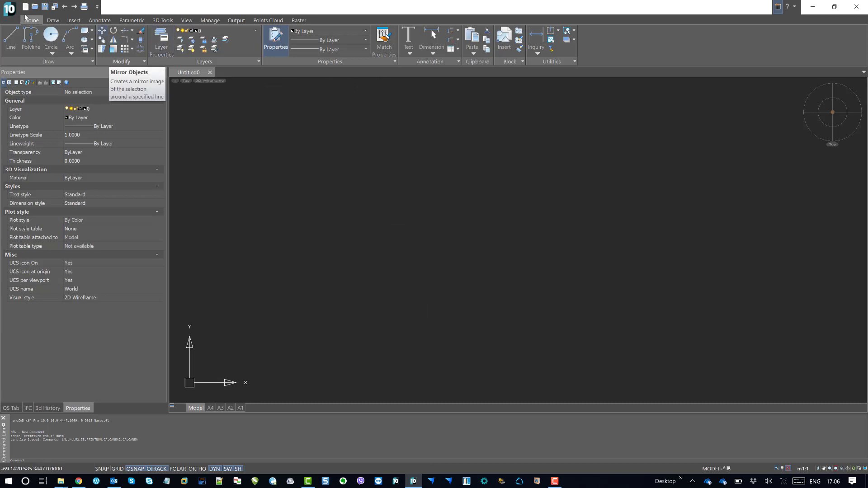
{"action": "left_click", "coordinate": [11, 9]}
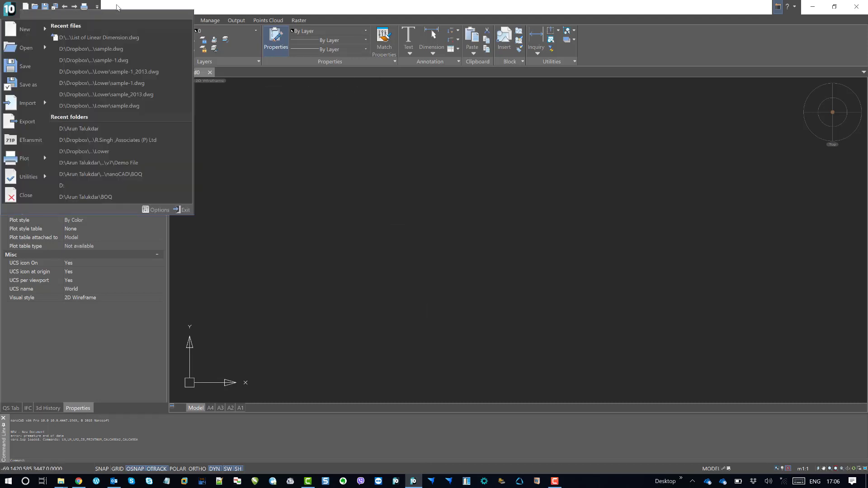
{"action": "left_click", "coordinate": [795, 7]}
{"action": "left_click", "coordinate": [818, 146]}
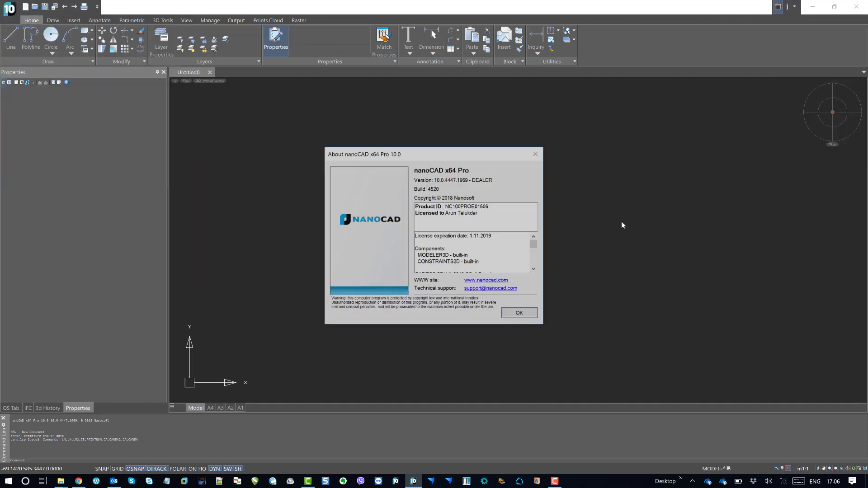
{"action": "key", "text": "Escape"}
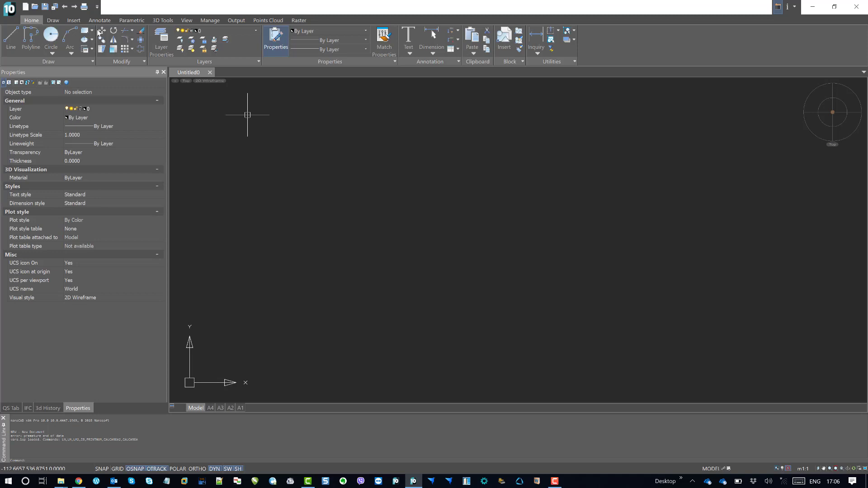
{"action": "left_click", "coordinate": [34, 7]}
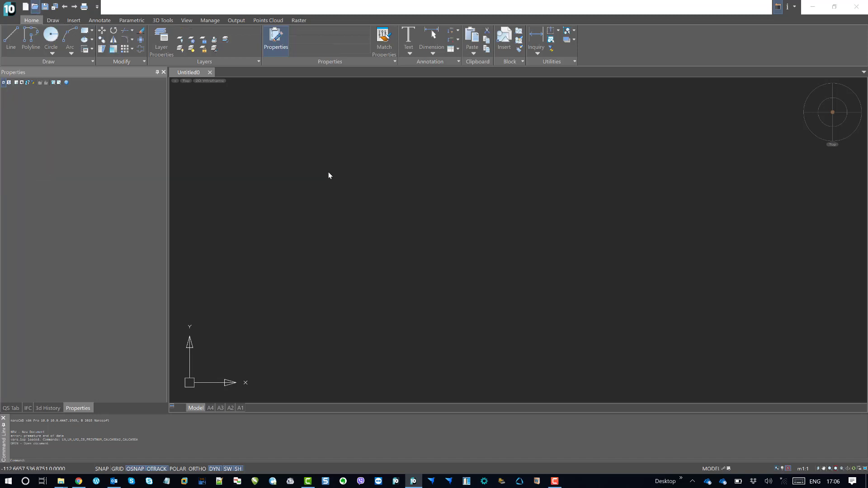
{"action": "left_click", "coordinate": [339, 218]}
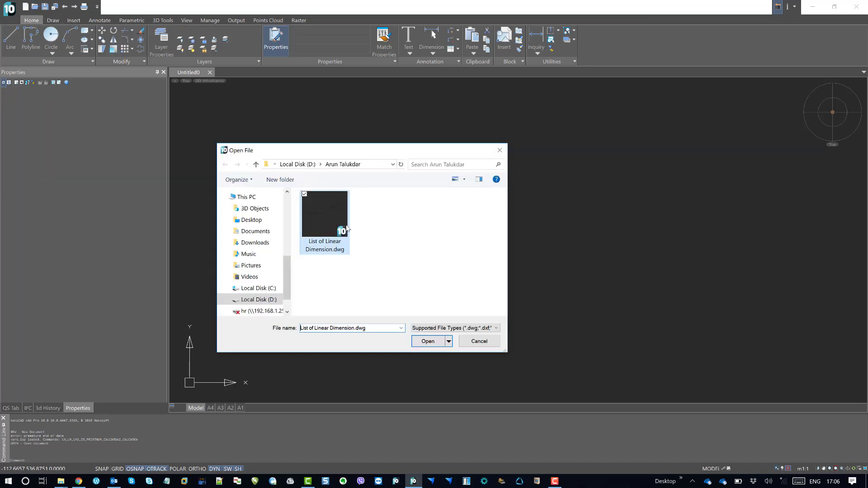
Open the drawing and select the List of Linear Dimensions table to inspect its properties
{"action": "left_click", "coordinate": [432, 341]}
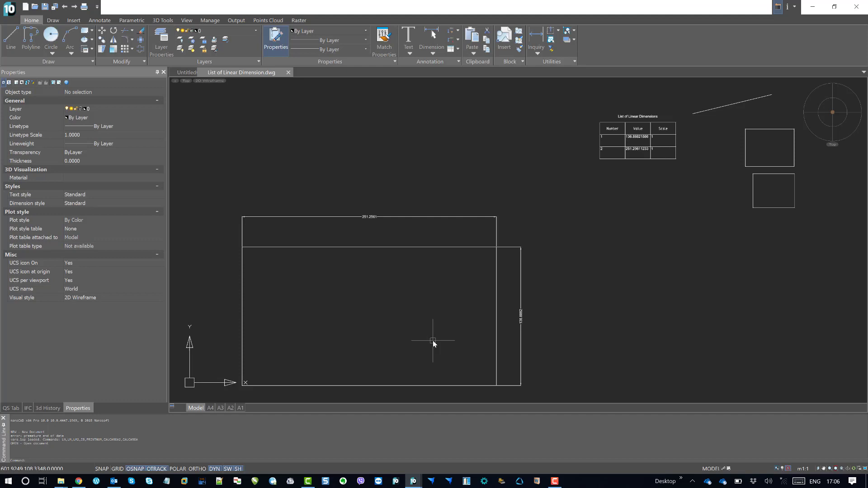
{"action": "middle_click_drag", "start_coordinate": [658, 130], "coordinate": [593, 141]}
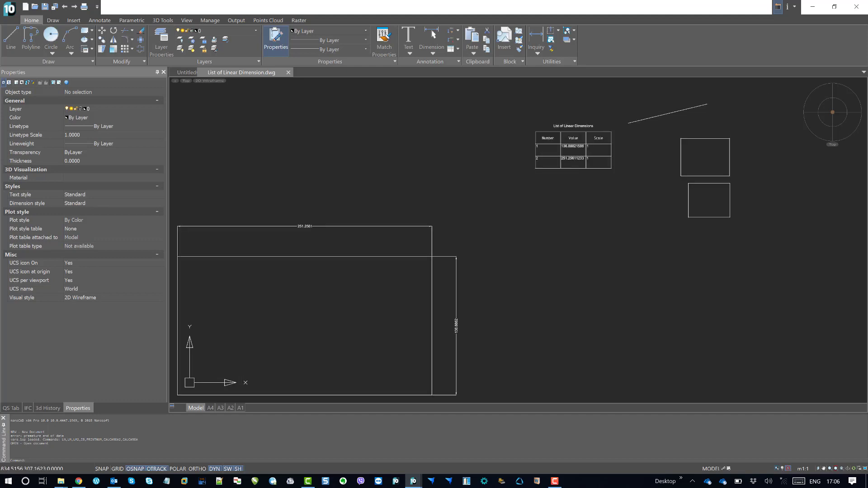
{"action": "left_click", "coordinate": [588, 130]}
{"action": "scroll", "coordinate": [589, 131], "scroll_direction": "up", "scroll_amount": 4}
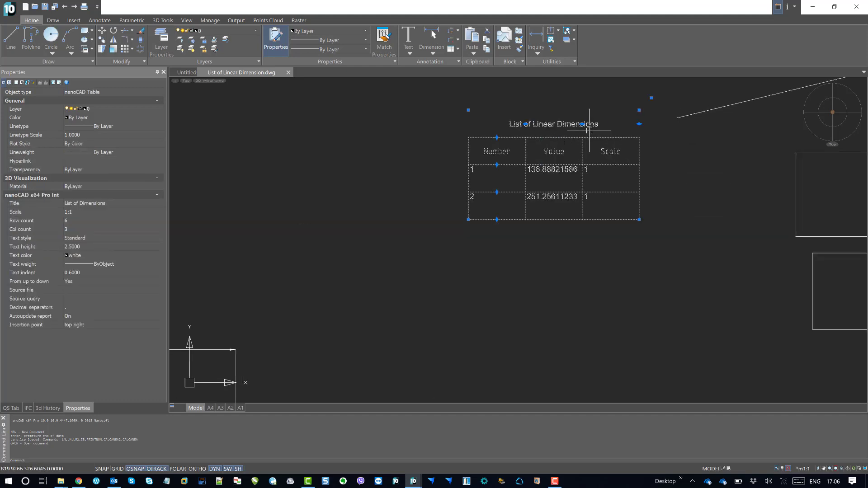
{"action": "middle_click_drag", "start_coordinate": [570, 152], "coordinate": [556, 160]}
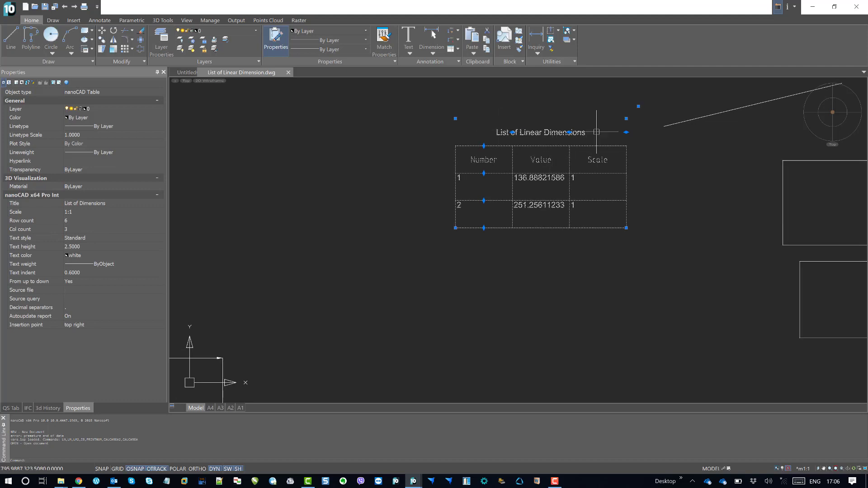
{"action": "scroll", "coordinate": [583, 135], "scroll_direction": "down", "scroll_amount": 3}
{"action": "scroll", "coordinate": [556, 138], "scroll_direction": "up", "scroll_amount": 3}
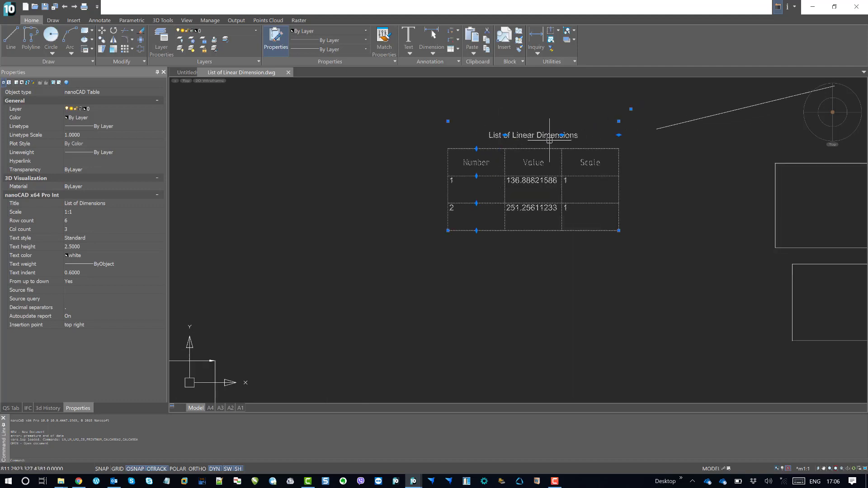
{"action": "middle_click_drag", "start_coordinate": [549, 141], "coordinate": [482, 143]}
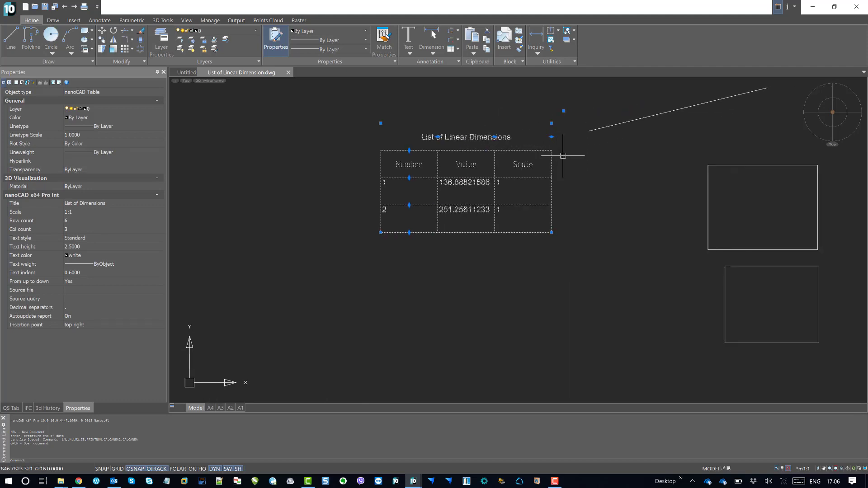
{"action": "key", "text": "Escape"}
{"action": "key", "text": "Escape"}
{"action": "key", "text": "Escape"}
{"action": "key", "text": "Escape"}
Survey the dimensioned rectangles, then center the table showing 136.88821586 and 251.25611233
{"action": "scroll", "coordinate": [562, 155], "scroll_direction": "down", "scroll_amount": 3}
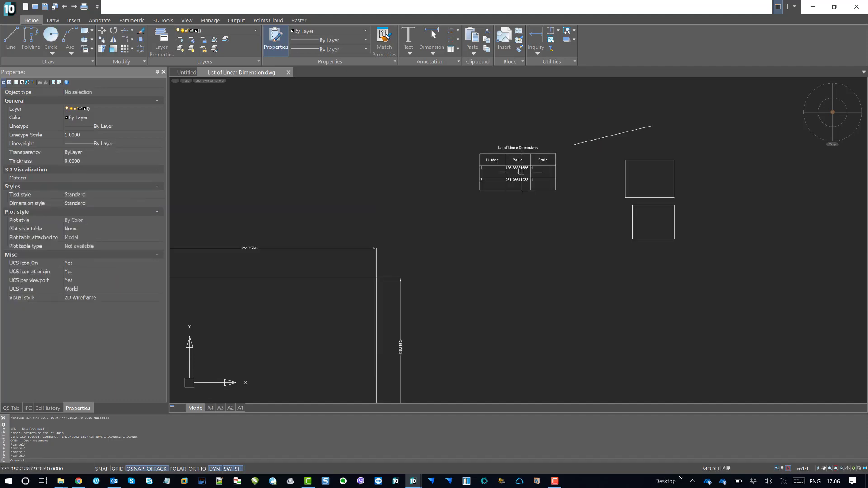
{"action": "middle_click_drag", "start_coordinate": [563, 155], "coordinate": [678, 129]}
{"action": "mouse_move", "coordinate": [394, 220]}
{"action": "middle_mouse_down"}
{"action": "mouse_move", "coordinate": [417, 223]}
{"action": "mouse_move", "coordinate": [500, 175]}
{"action": "mouse_move", "coordinate": [459, 174]}
{"action": "mouse_move", "coordinate": [457, 166]}
{"action": "middle_mouse_up"}
{"action": "scroll", "coordinate": [500, 174], "scroll_direction": "up", "scroll_amount": 2}
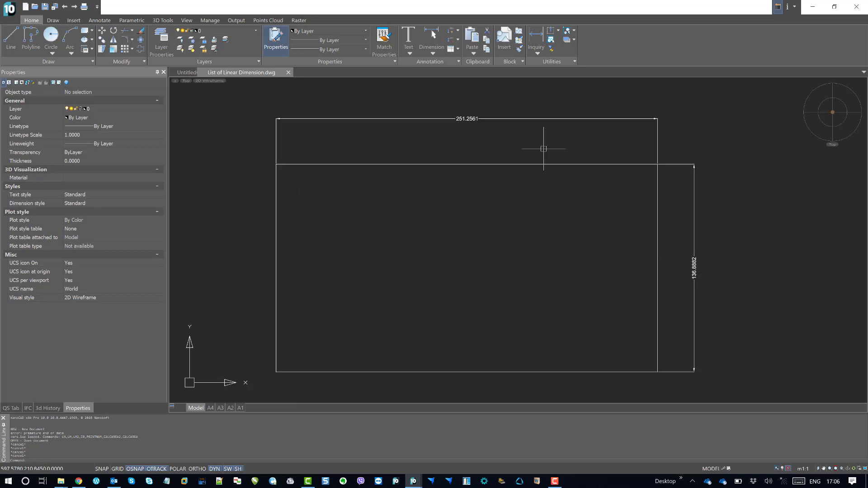
{"action": "middle_click_drag", "start_coordinate": [640, 188], "coordinate": [428, 250]}
{"action": "middle_click_drag", "start_coordinate": [682, 165], "coordinate": [506, 161]}
{"action": "scroll", "coordinate": [639, 184], "scroll_direction": "down", "scroll_amount": 2}
{"action": "scroll", "coordinate": [641, 209], "scroll_direction": "up", "scroll_amount": 6}
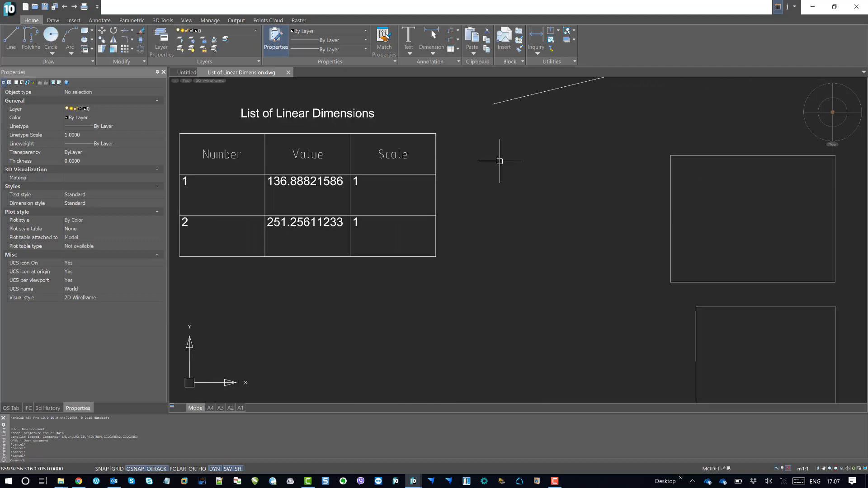
{"action": "scroll", "coordinate": [502, 163], "scroll_direction": "down", "scroll_amount": 2}
{"action": "scroll", "coordinate": [378, 145], "scroll_direction": "up", "scroll_amount": 2}
{"action": "middle_click_drag", "start_coordinate": [380, 151], "coordinate": [389, 124]}
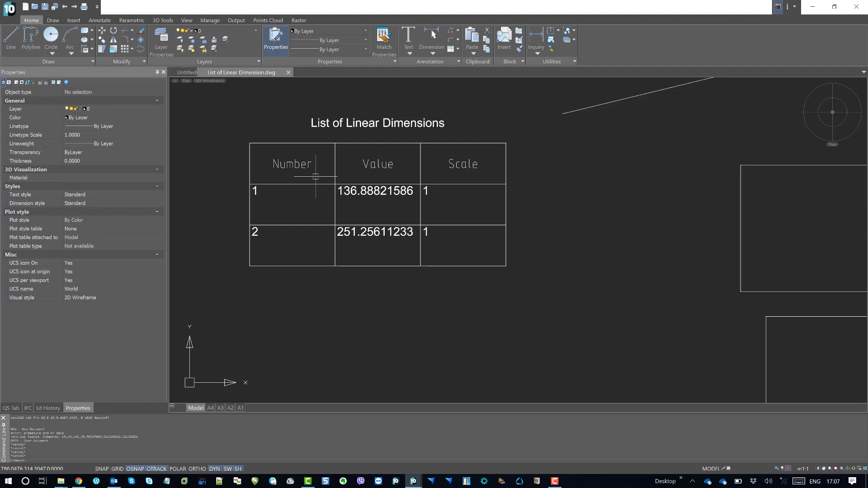
{"action": "scroll", "coordinate": [442, 175], "scroll_direction": "down", "scroll_amount": 4}
{"action": "scroll", "coordinate": [442, 170], "scroll_direction": "up", "scroll_amount": 2}
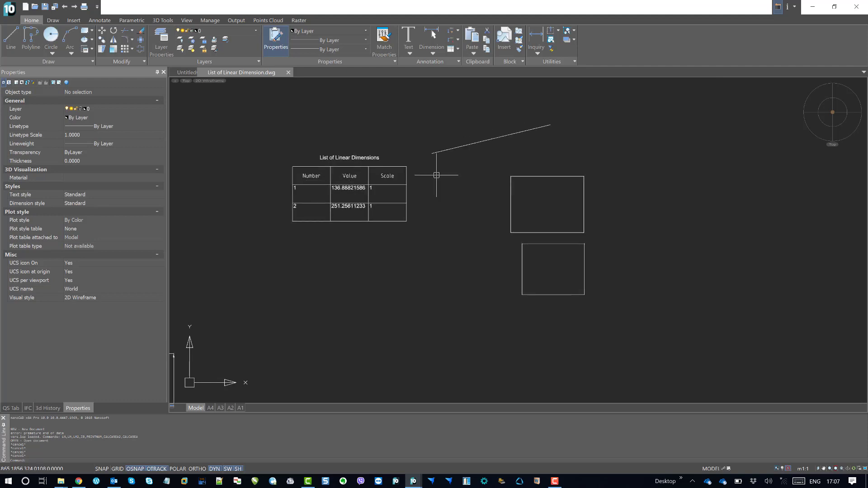
{"action": "middle_click_drag", "start_coordinate": [425, 182], "coordinate": [482, 191]}
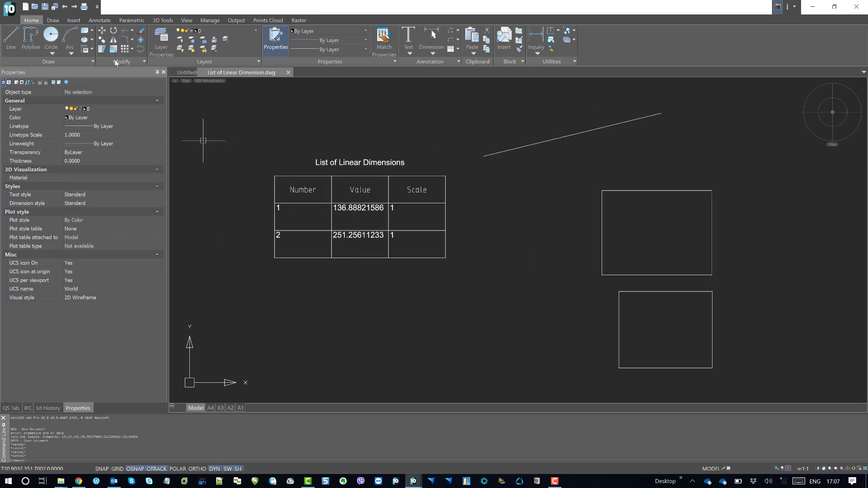
Add linear dimensions to the upper rectangle: 48.1739 width and 37.1125 height
{"action": "left_click", "coordinate": [101, 21]}
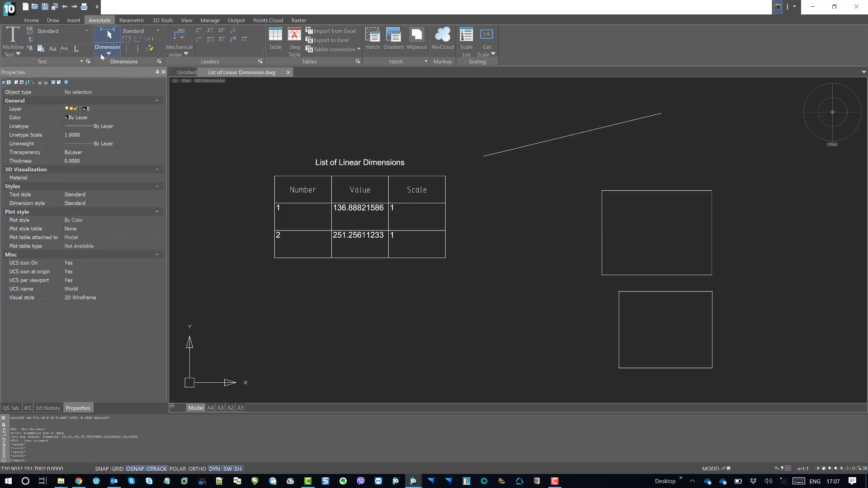
{"action": "left_click", "coordinate": [108, 53]}
{"action": "left_click", "coordinate": [120, 87]}
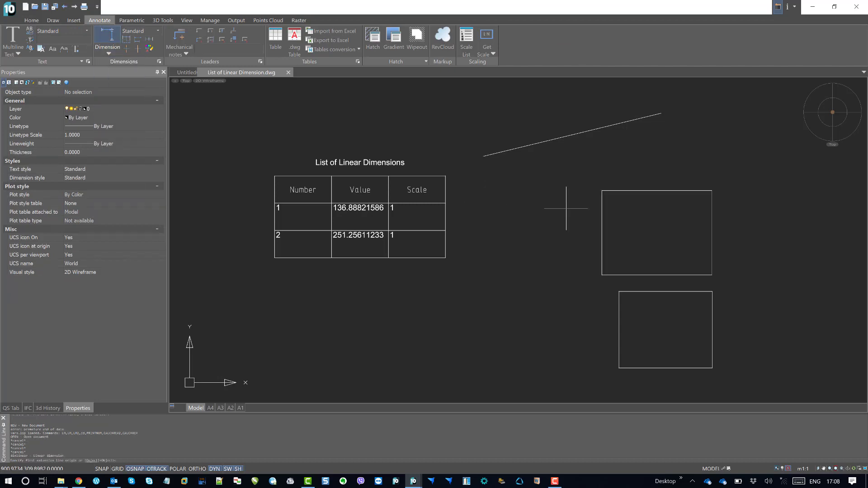
{"action": "left_click", "coordinate": [603, 192]}
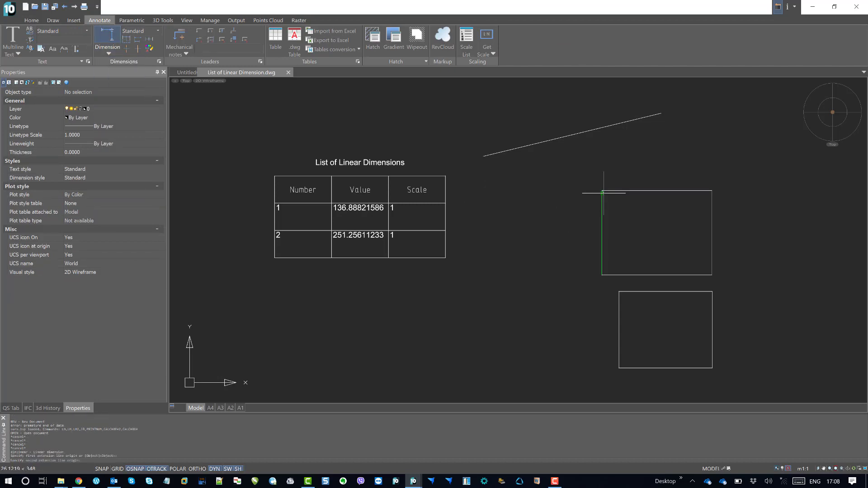
{"action": "left_click", "coordinate": [712, 190]}
{"action": "left_click", "coordinate": [710, 177]}
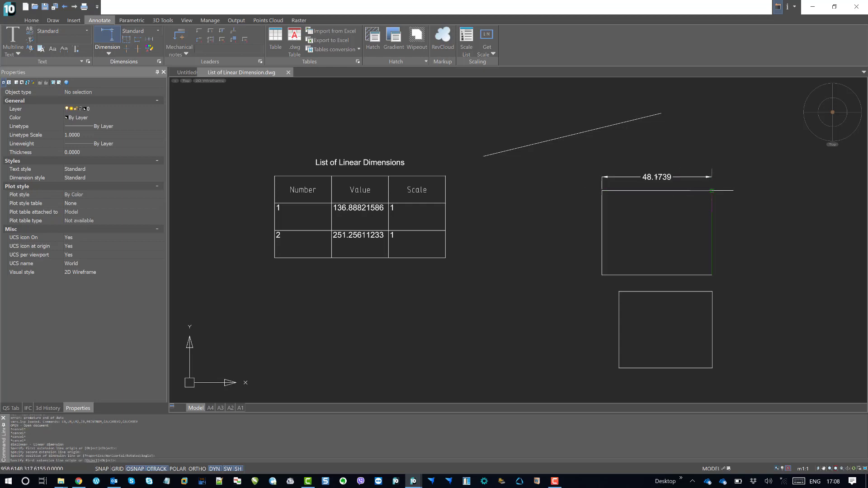
{"action": "left_click", "coordinate": [712, 190]}
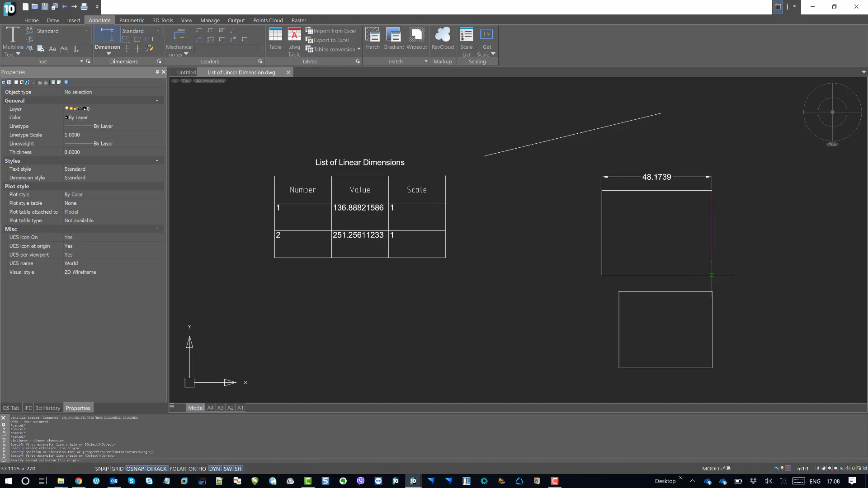
{"action": "left_click", "coordinate": [712, 274]}
{"action": "left_click", "coordinate": [736, 273]}
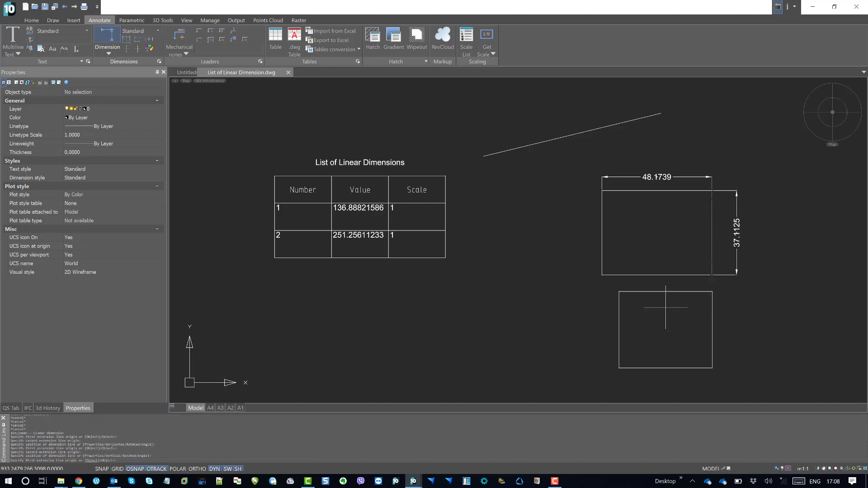
Dimension the lower rectangle (33.5977 height, 40.6952 width) and the sloped line's 79.3834 span
{"action": "left_click", "coordinate": [619, 292]}
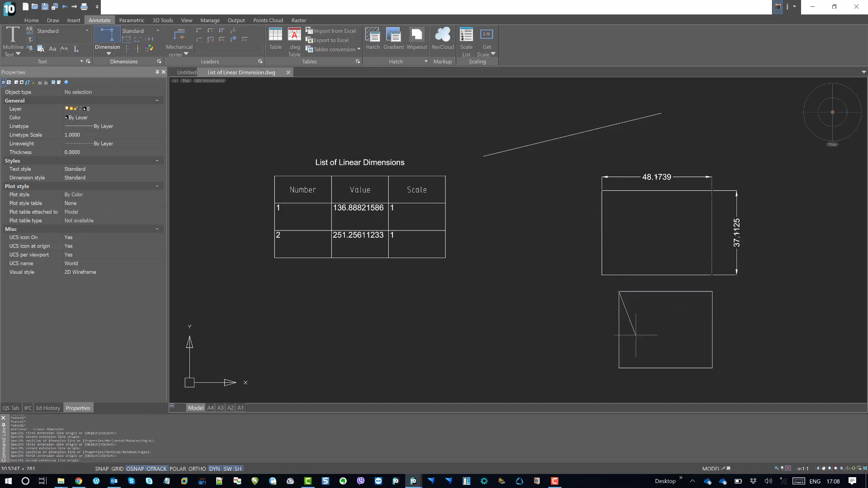
{"action": "left_click", "coordinate": [619, 368]}
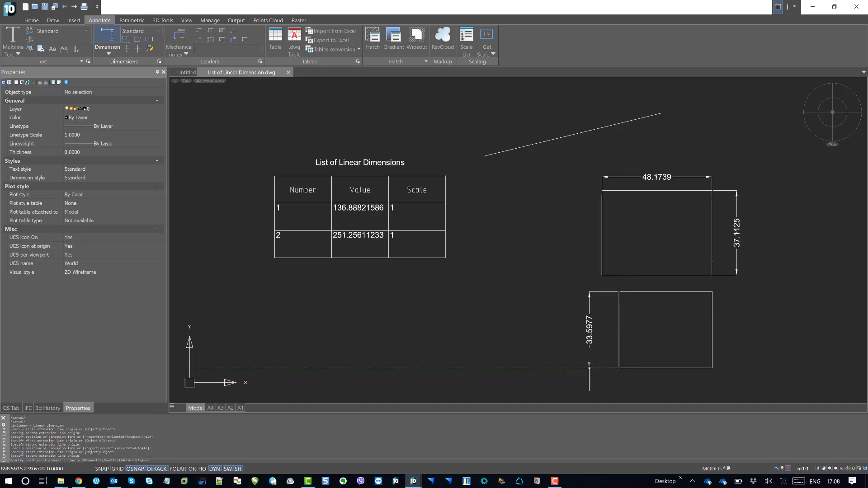
{"action": "left_click", "coordinate": [574, 366]}
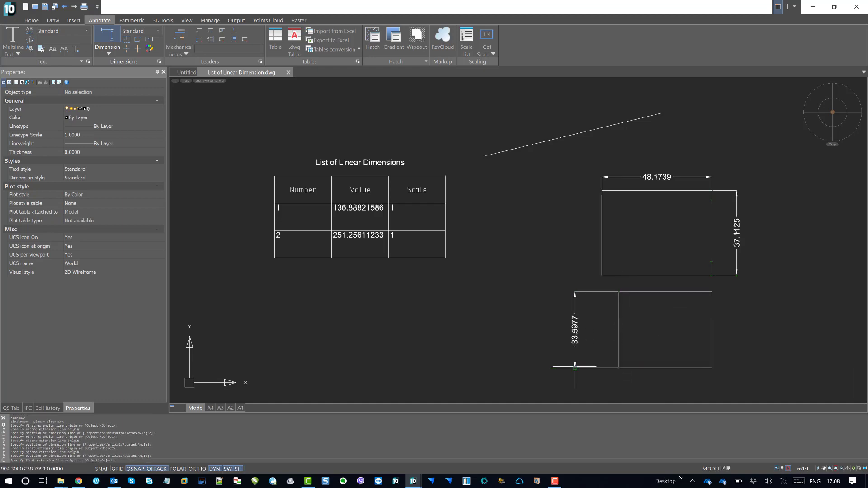
{"action": "left_click", "coordinate": [619, 368]}
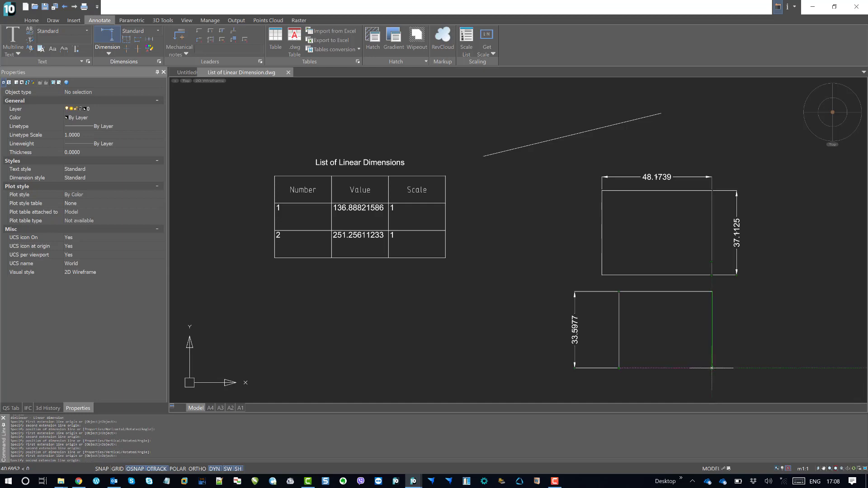
{"action": "left_click", "coordinate": [711, 368]}
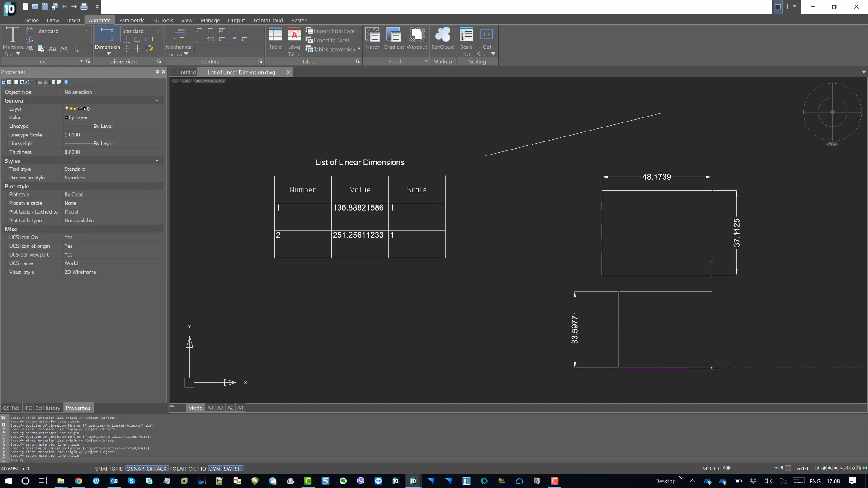
{"action": "left_click", "coordinate": [712, 381]}
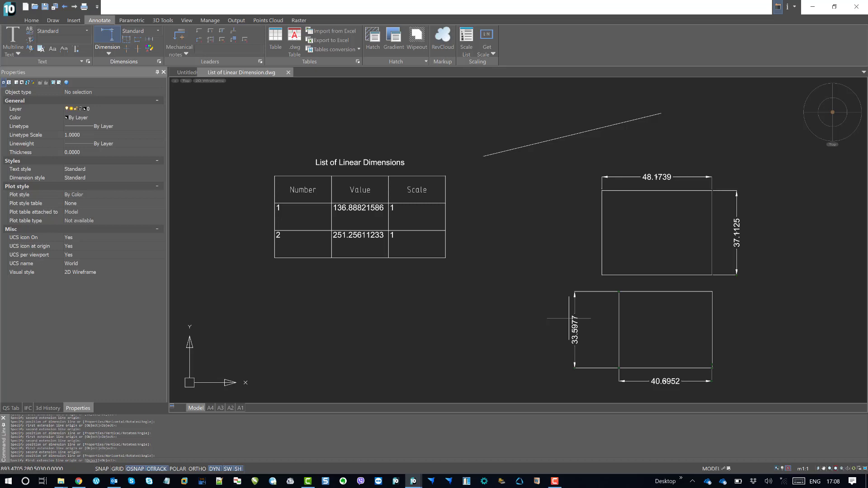
{"action": "left_click", "coordinate": [483, 156]}
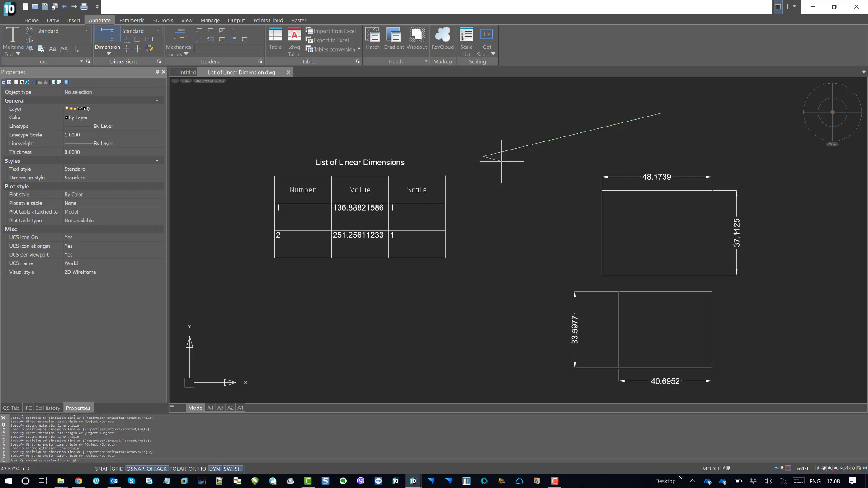
{"action": "left_click", "coordinate": [661, 113]}
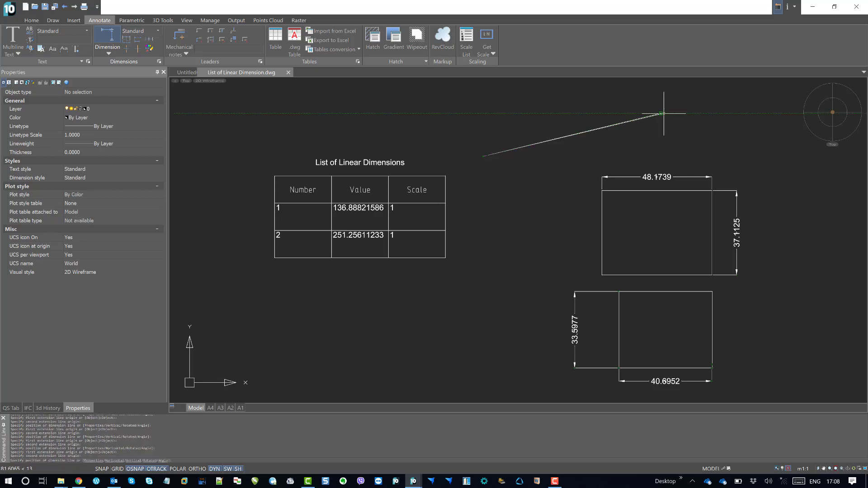
{"action": "left_click", "coordinate": [627, 99]}
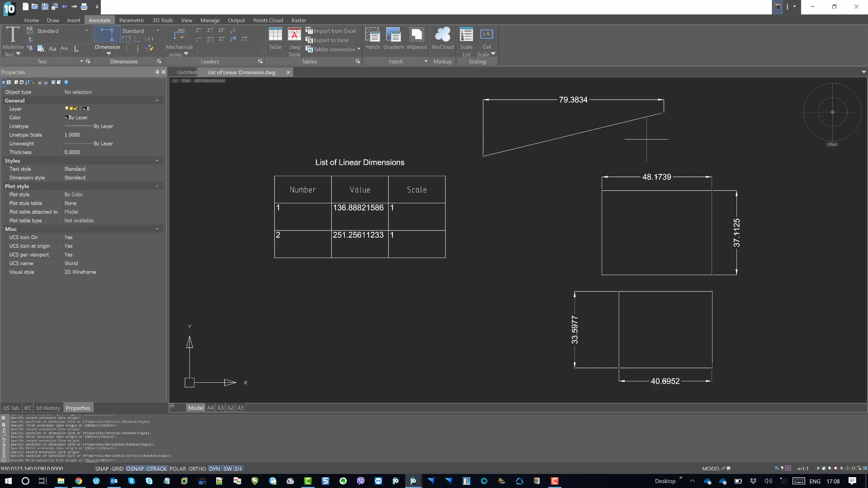
Select the lower rectangle's 33.5977 height dimension and erase it with E
{"action": "key", "text": "Escape"}
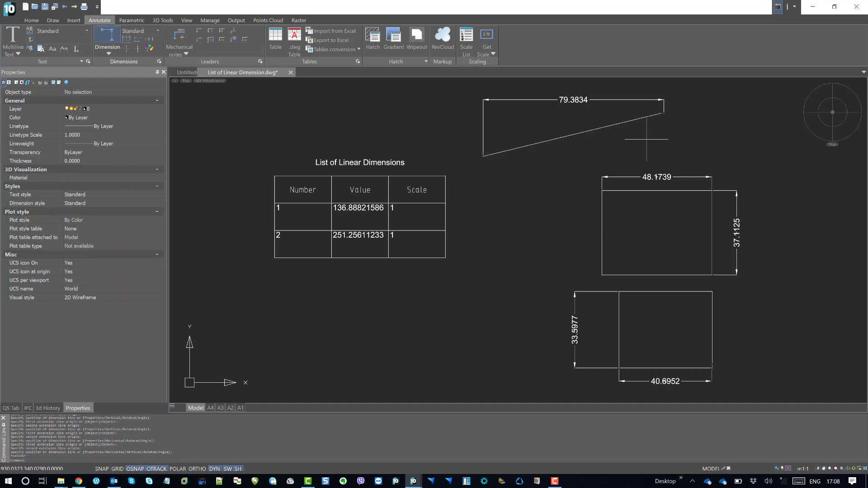
{"action": "scroll", "coordinate": [552, 187], "scroll_direction": "down", "scroll_amount": 3}
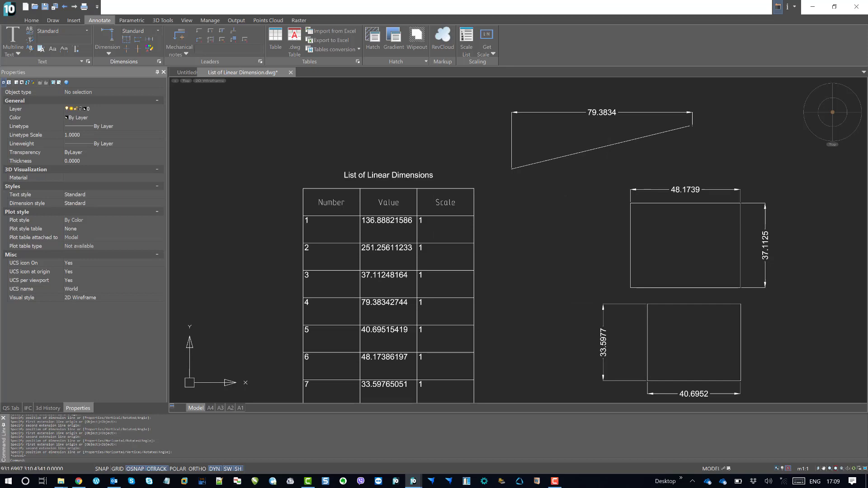
{"action": "scroll", "coordinate": [626, 156], "scroll_direction": "up", "scroll_amount": 2}
{"action": "left_click_drag", "start_coordinate": [580, 288], "coordinate": [496, 258]}
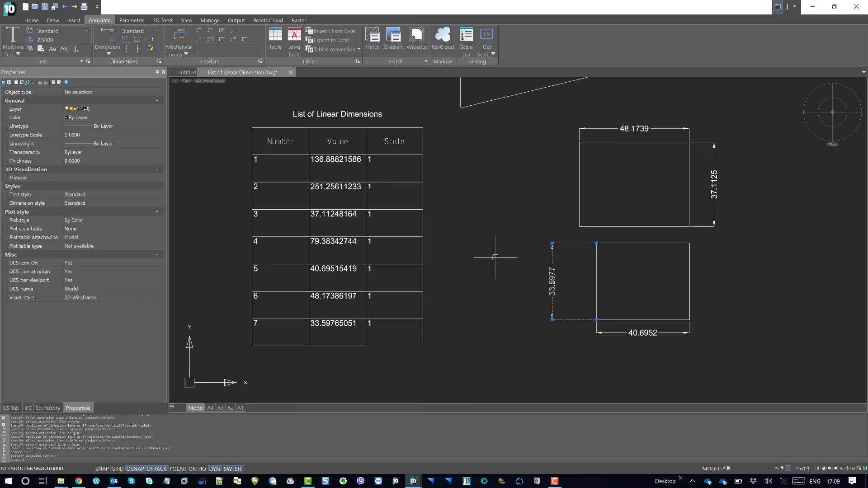
{"action": "scroll", "coordinate": [495, 257], "scroll_direction": "down", "scroll_amount": 2}
{"action": "type", "text": "e"}
{"action": "key", "text": "Return"}
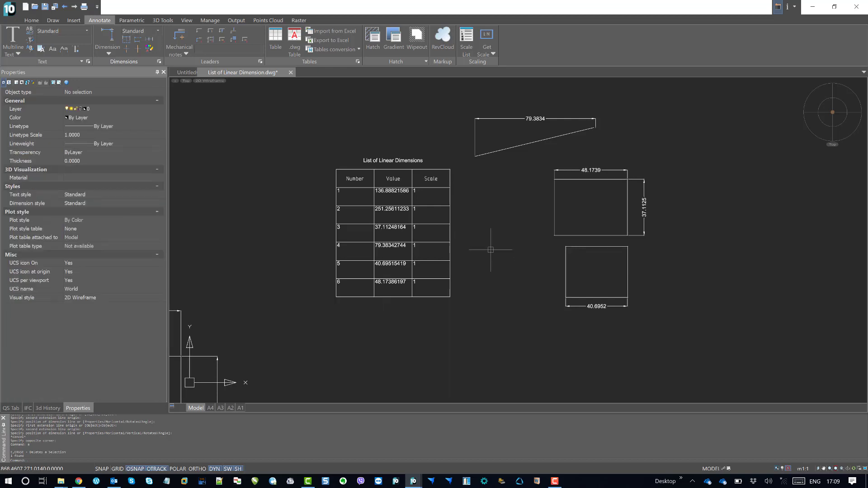
{"action": "middle_click_drag", "start_coordinate": [645, 226], "coordinate": [623, 247]}
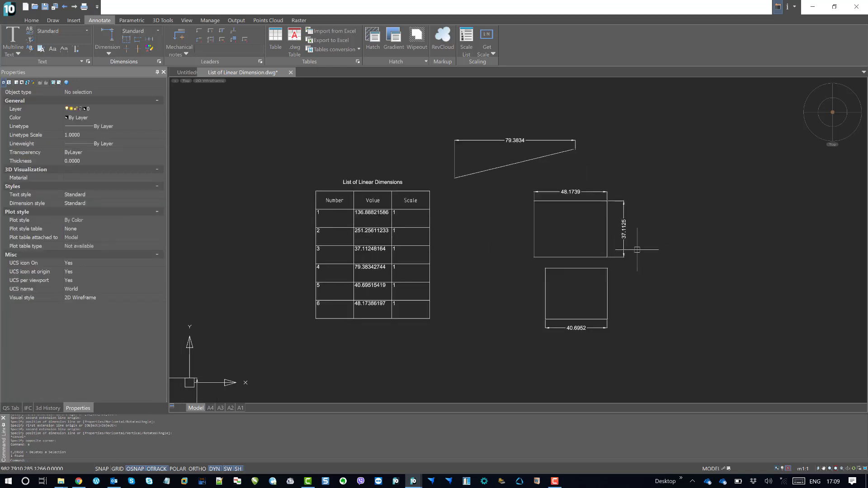
Stretch the upper rectangle's right side horizontally with ORTHO on, widening it to 144.2828
{"action": "type", "text": "s"}
{"action": "key", "text": "Return"}
{"action": "left_click", "coordinate": [672, 152]}
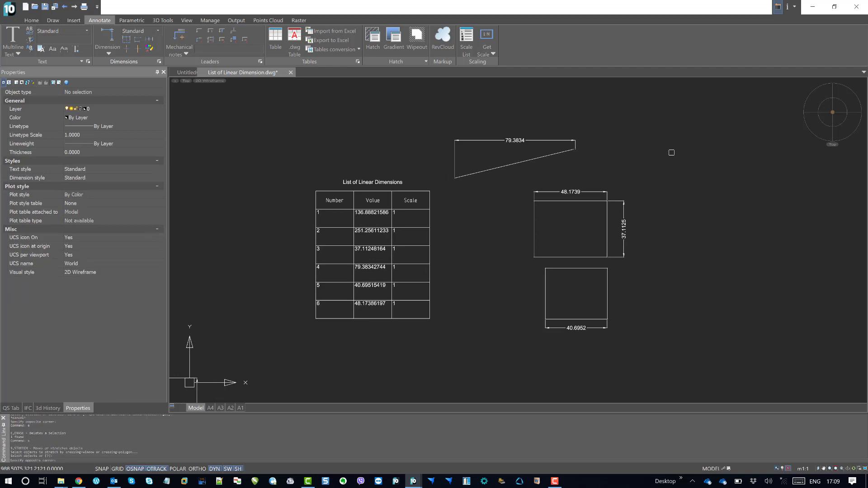
{"action": "left_click", "coordinate": [598, 259]}
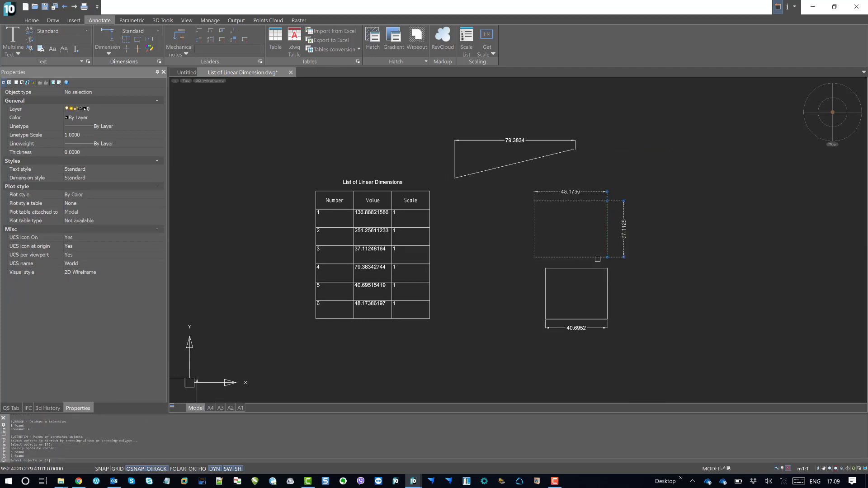
{"action": "key", "text": "Return"}
{"action": "left_click", "coordinate": [580, 237]}
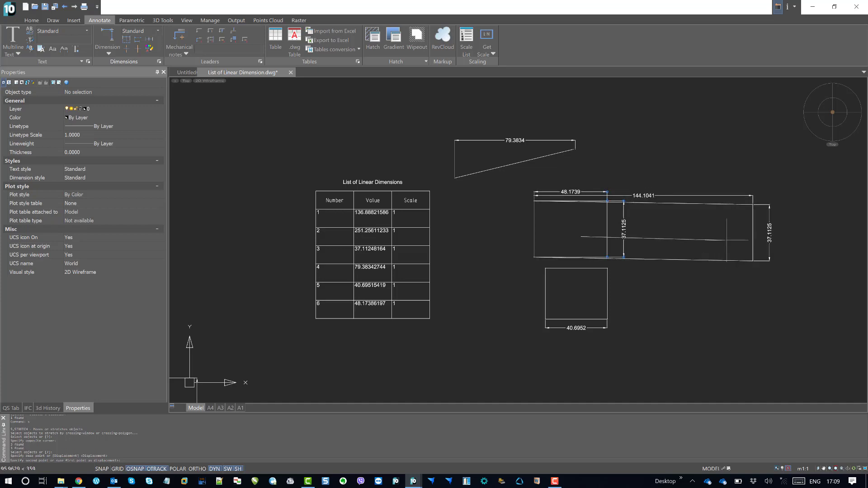
{"action": "key", "text": "F8"}
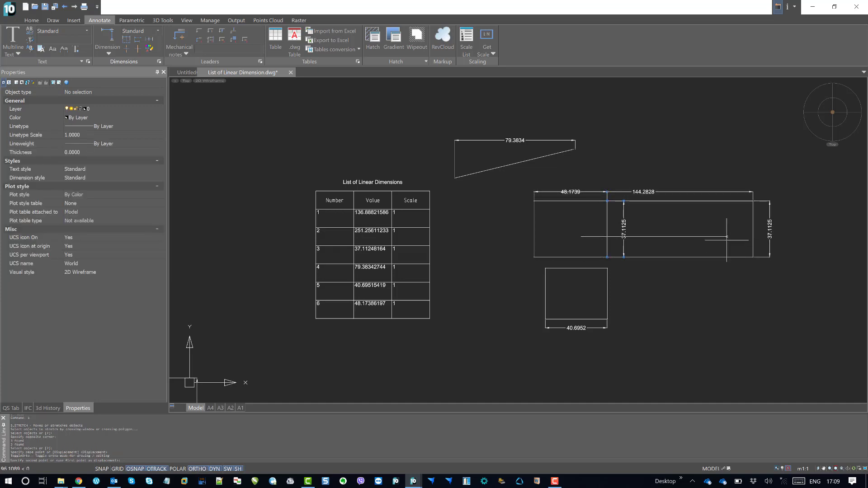
{"action": "left_click", "coordinate": [727, 236]}
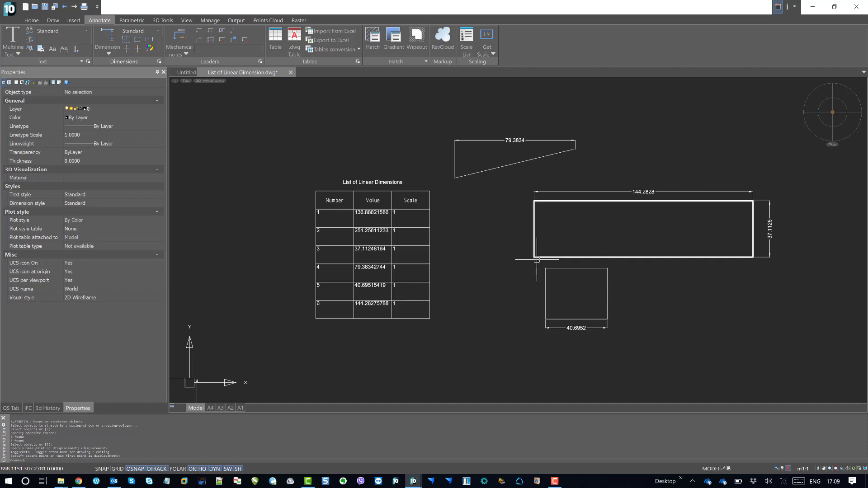
{"action": "middle_click_drag", "start_coordinate": [521, 206], "coordinate": [524, 225]}
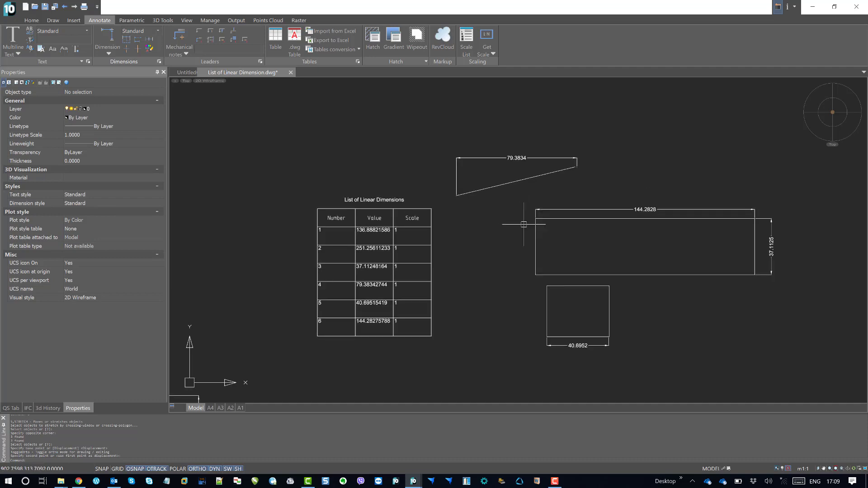
Place an Aligned dimension reading 80.3099 along the sloped line's two endpoints
{"action": "left_click", "coordinate": [108, 53]}
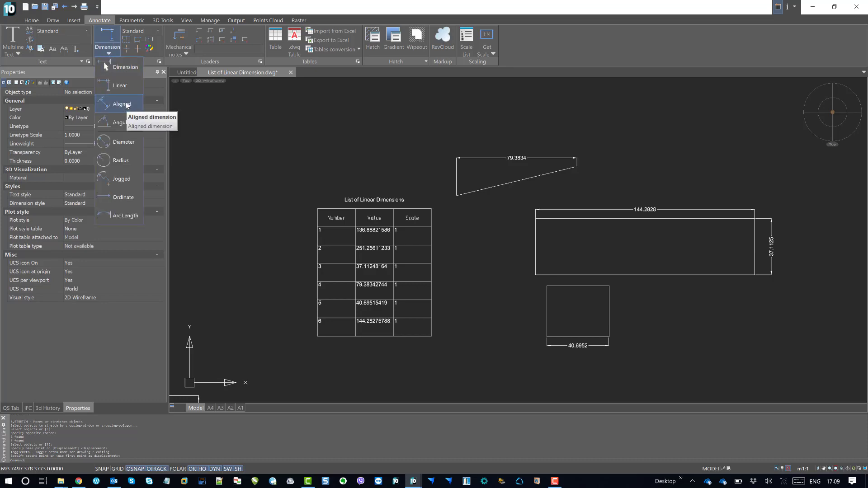
{"action": "left_click", "coordinate": [127, 105]}
{"action": "scroll", "coordinate": [454, 195], "scroll_direction": "up", "scroll_amount": 2}
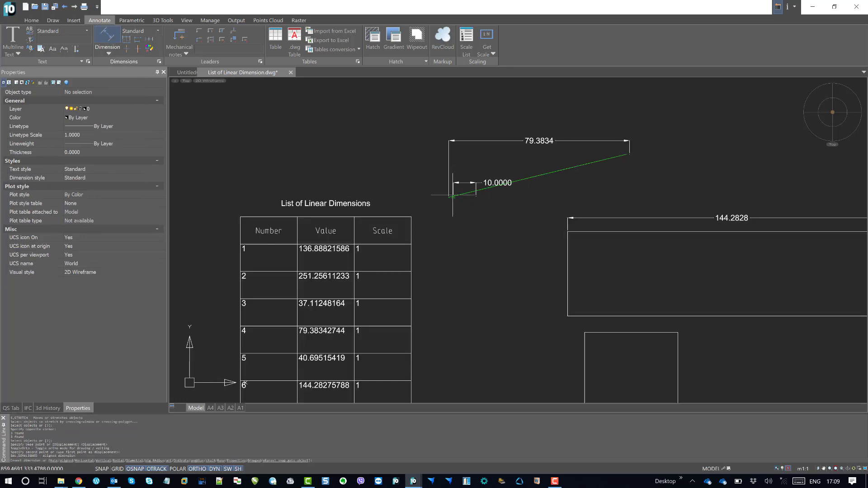
{"action": "left_click", "coordinate": [449, 196]}
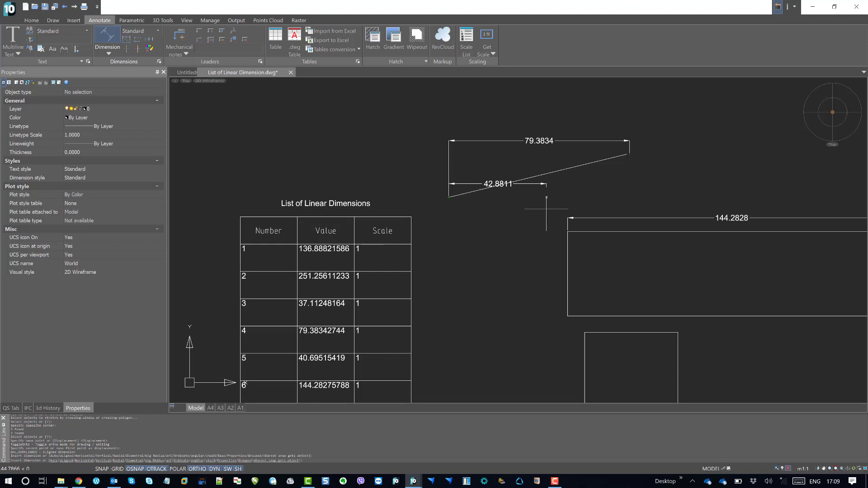
{"action": "left_click", "coordinate": [626, 155]}
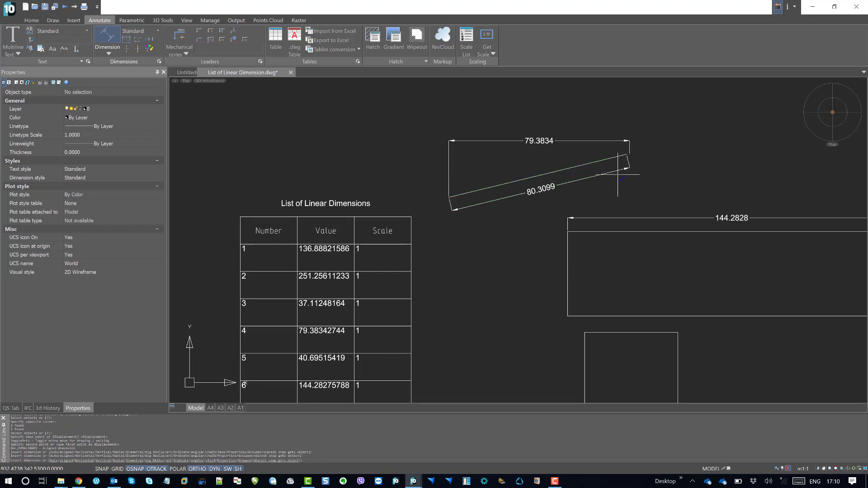
{"action": "scroll", "coordinate": [617, 174], "scroll_direction": "down", "scroll_amount": 2}
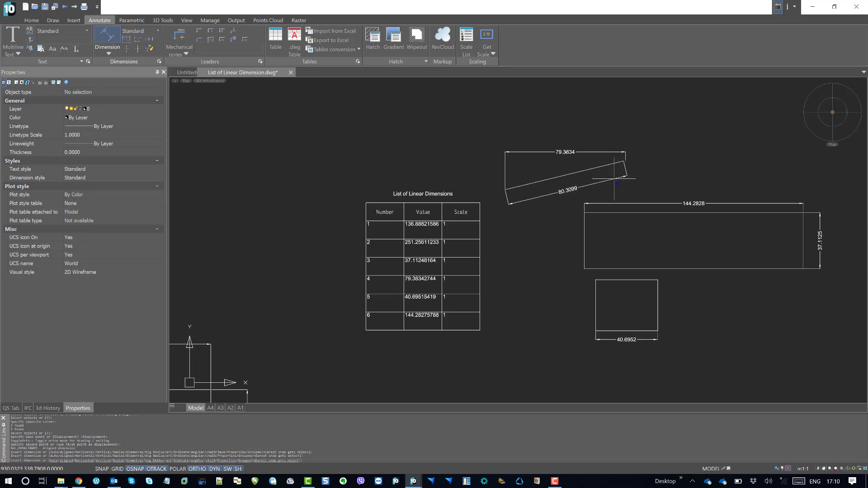
{"action": "left_click", "coordinate": [614, 179]}
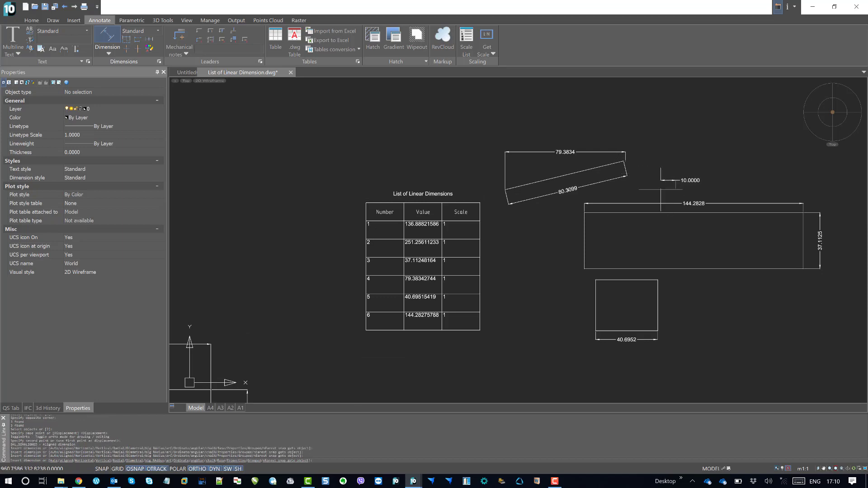
{"action": "key", "text": "Escape"}
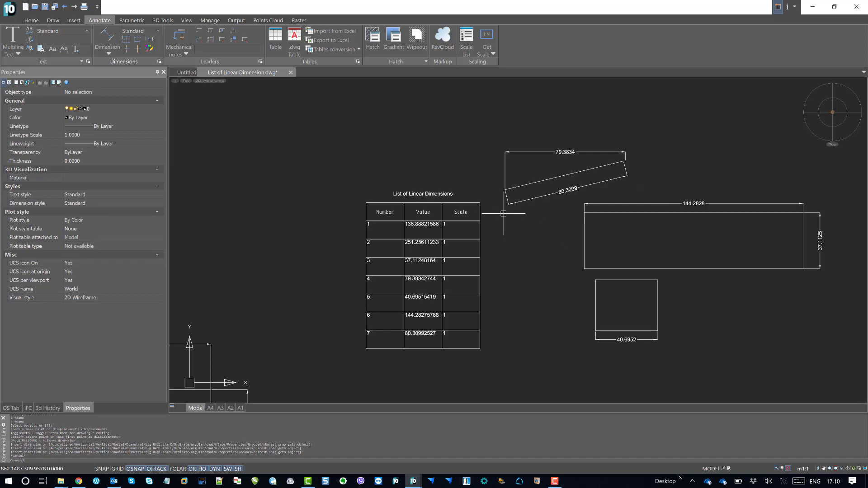
{"action": "middle_click_drag", "start_coordinate": [506, 225], "coordinate": [464, 196]}
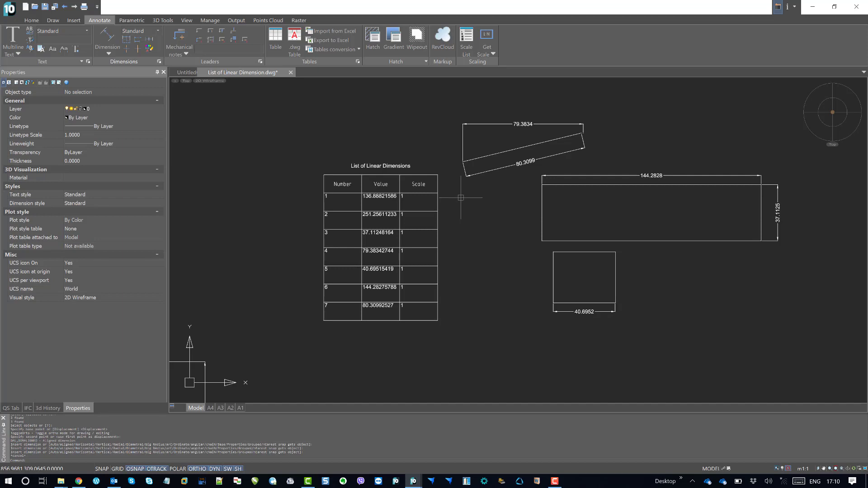
{"action": "scroll", "coordinate": [446, 154], "scroll_direction": "down", "scroll_amount": 4}
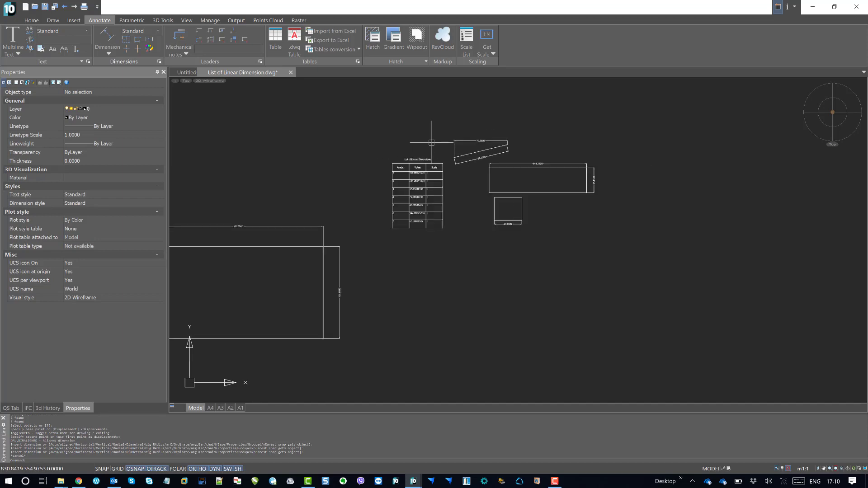
{"action": "scroll", "coordinate": [431, 142], "scroll_direction": "up", "scroll_amount": 4}
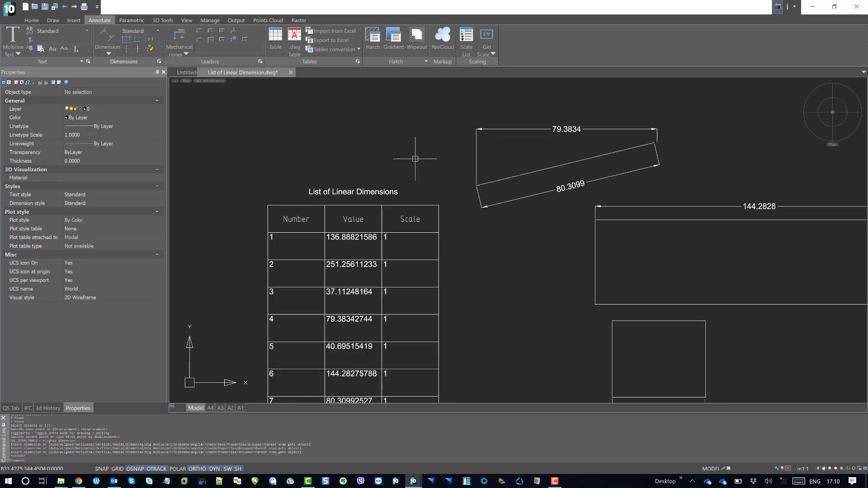